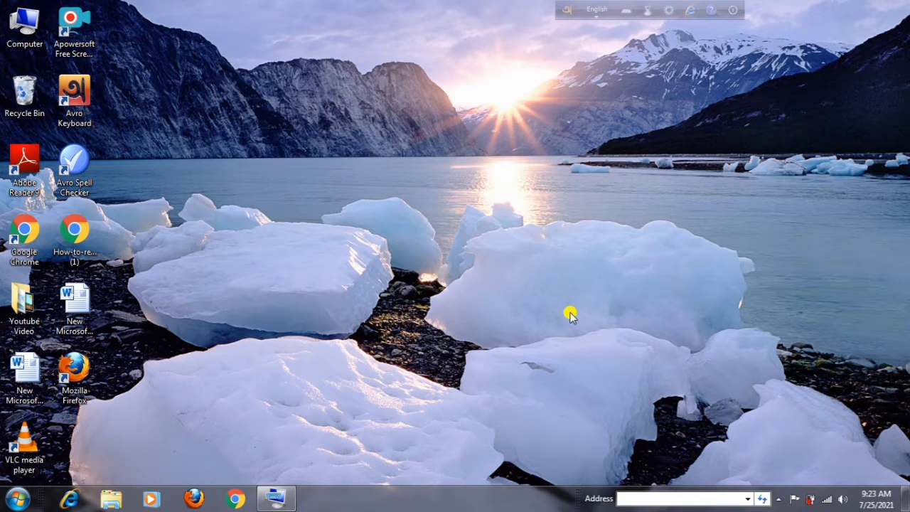
# Open Chrome and run a Google search for 'tin'.
pyautogui.click(235, 499)
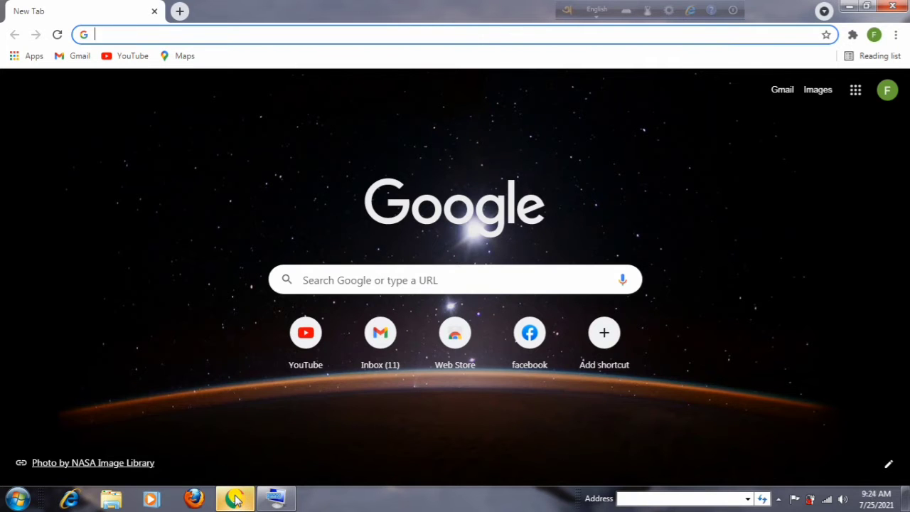
pyautogui.click(411, 272)
pyautogui.write('tin')
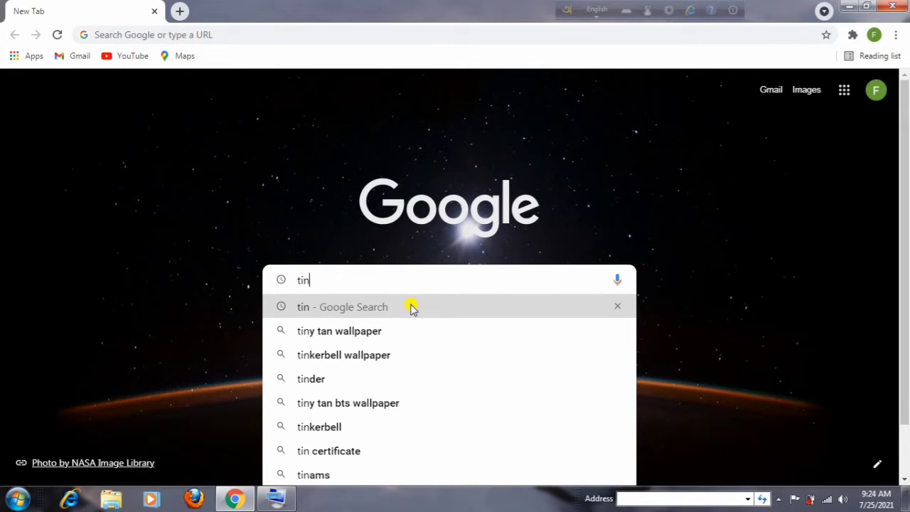
pyautogui.click(413, 307)
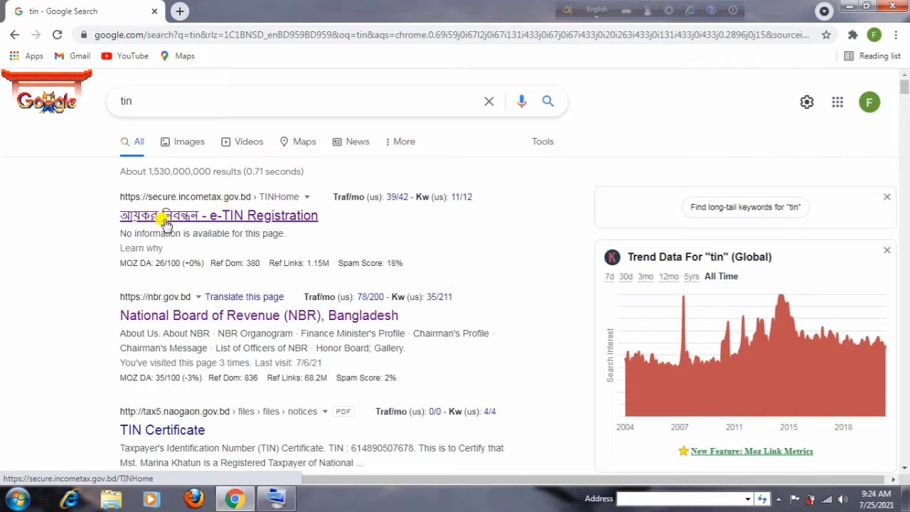
# Open the e-TIN Registration site and its new-user Register form.
pyautogui.click(206, 217)
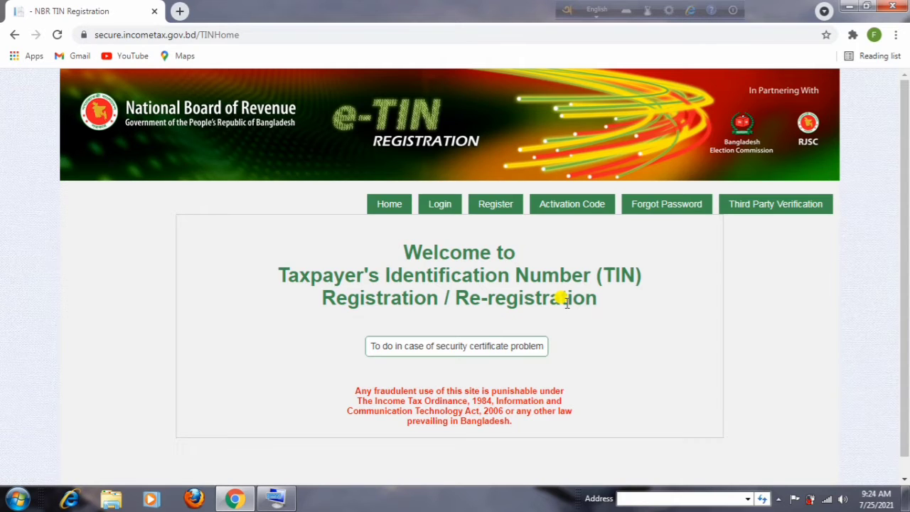
pyautogui.click(501, 212)
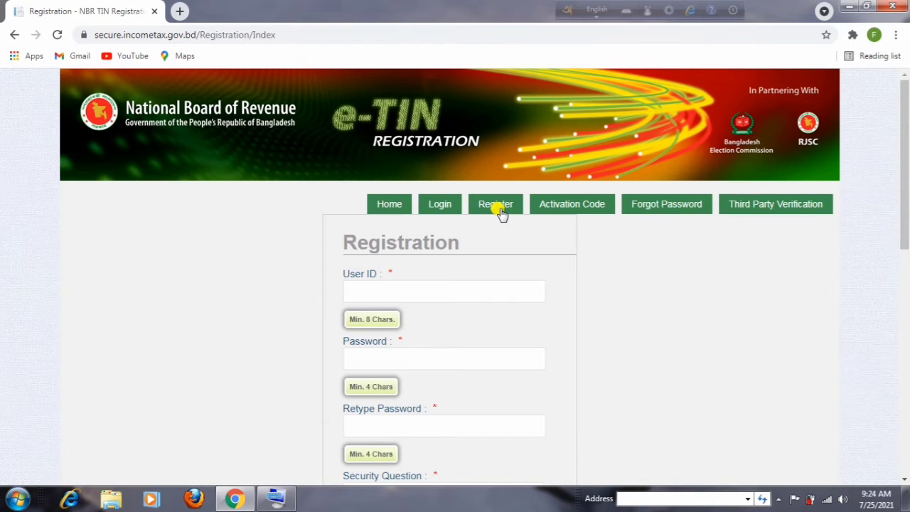
pyautogui.scroll(-1, 498, 238)
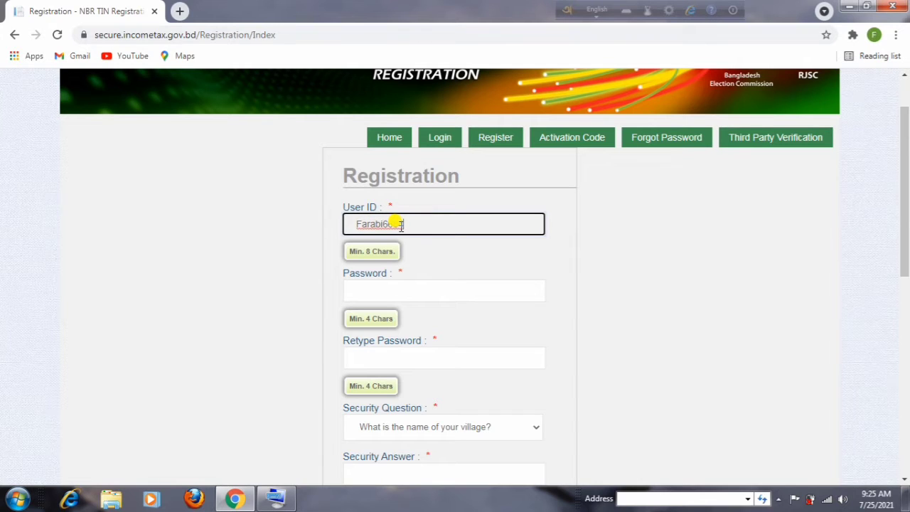
# Enter the same ten-character account password in Password and Retype Password.
pyautogui.click(368, 287)
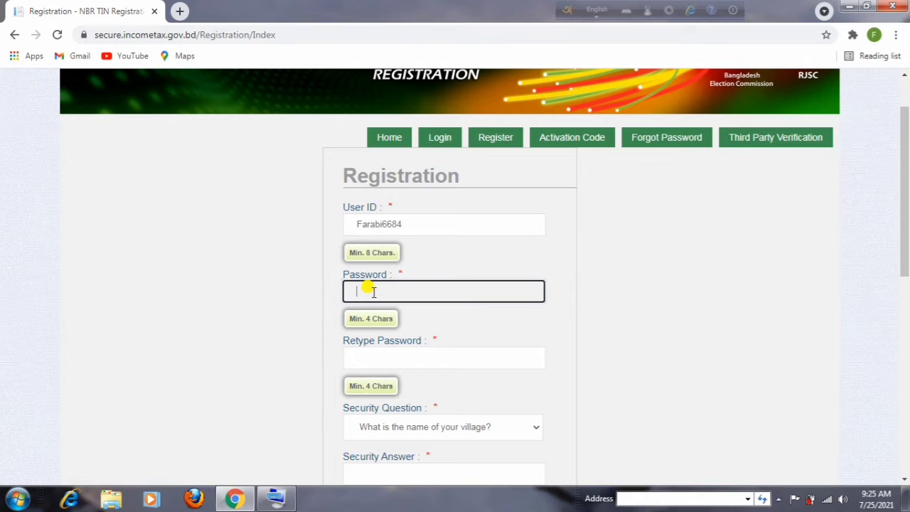
pyautogui.hotkey('ctrl', 'v')
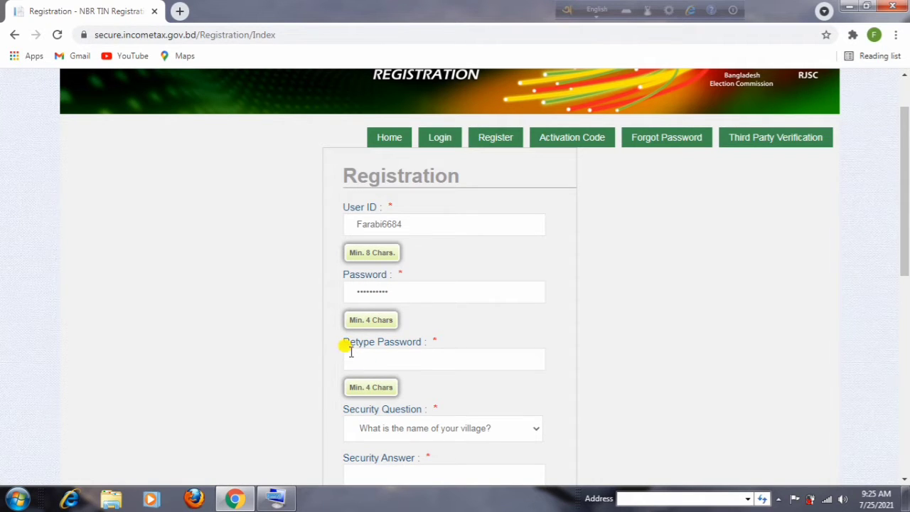
pyautogui.click(396, 359)
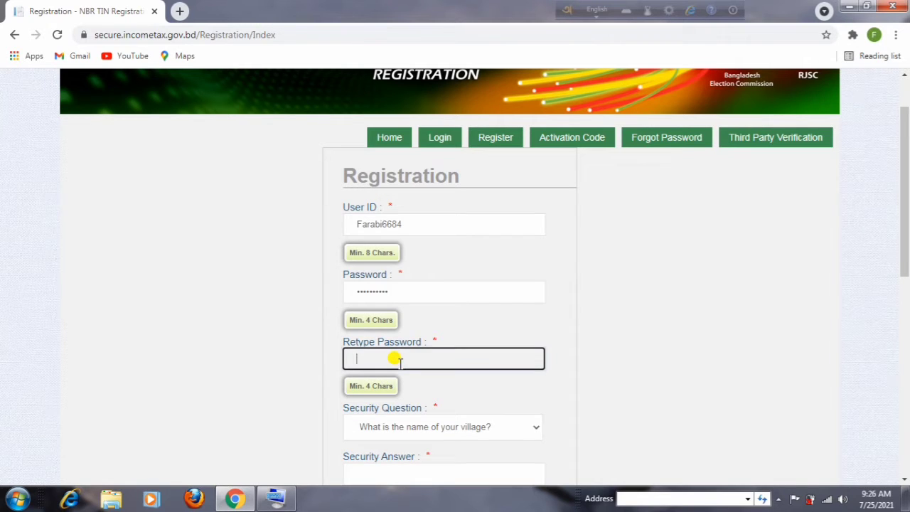
pyautogui.write('**********')
pyautogui.scroll(-1, 455, 323)
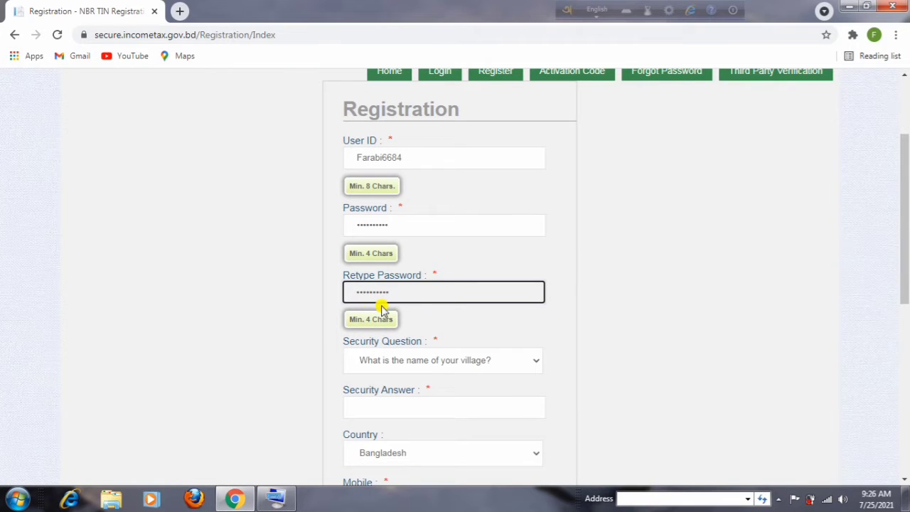
pyautogui.scroll(-1, 435, 308)
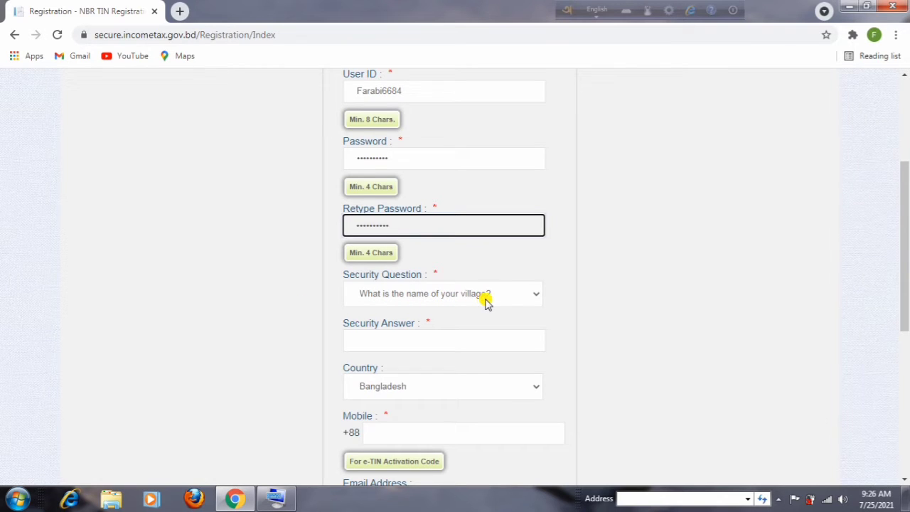
# Choose 'What is the name of your favorite teacher?' and enter the security answer.
pyautogui.click(537, 299)
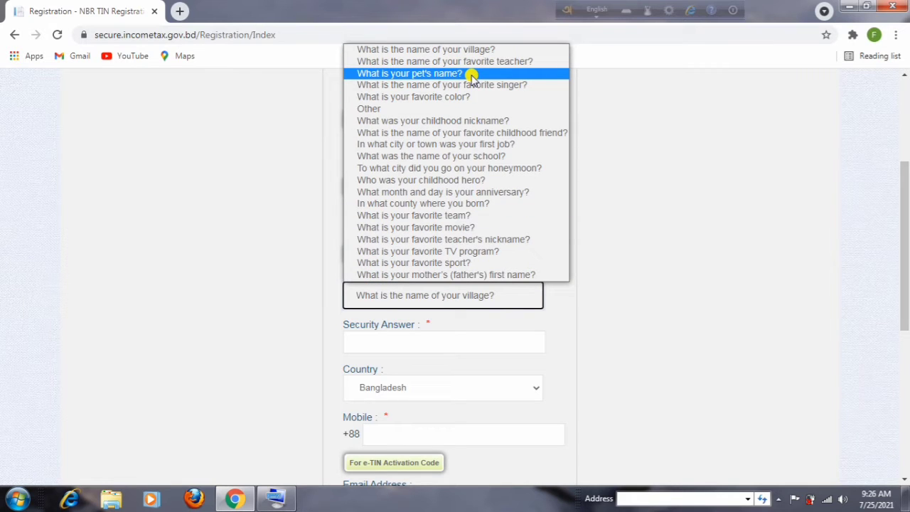
pyautogui.click(393, 64)
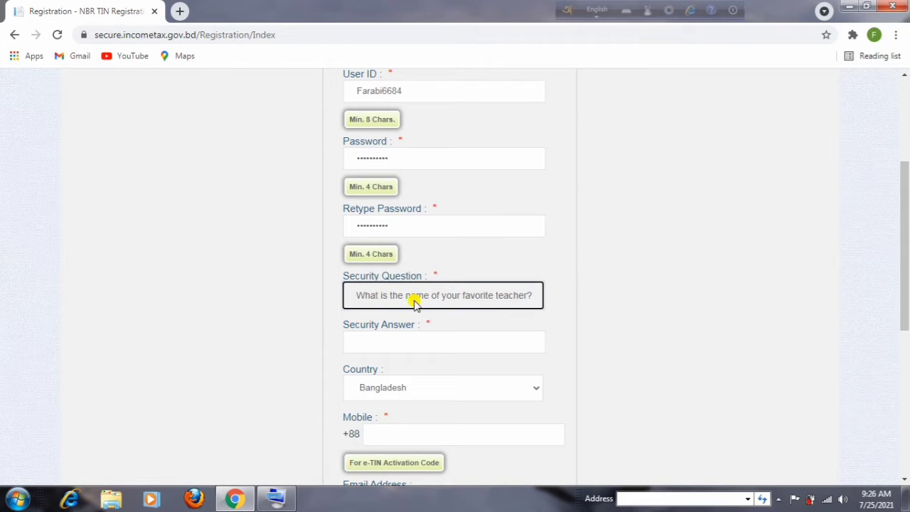
pyautogui.click(444, 340)
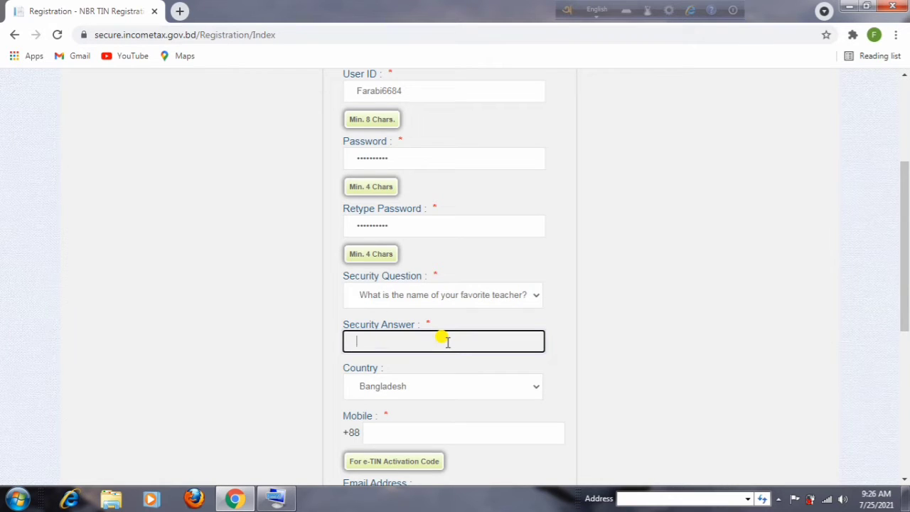
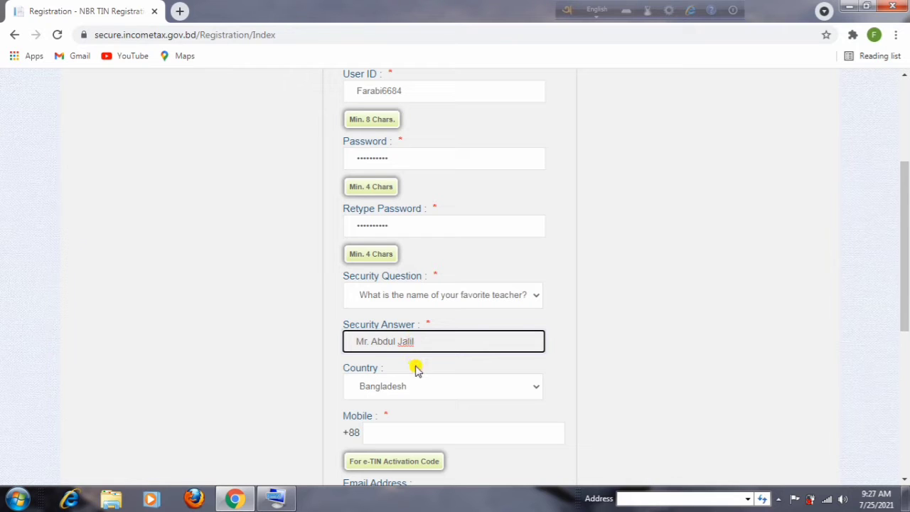
pyautogui.scroll(-1, 467, 382)
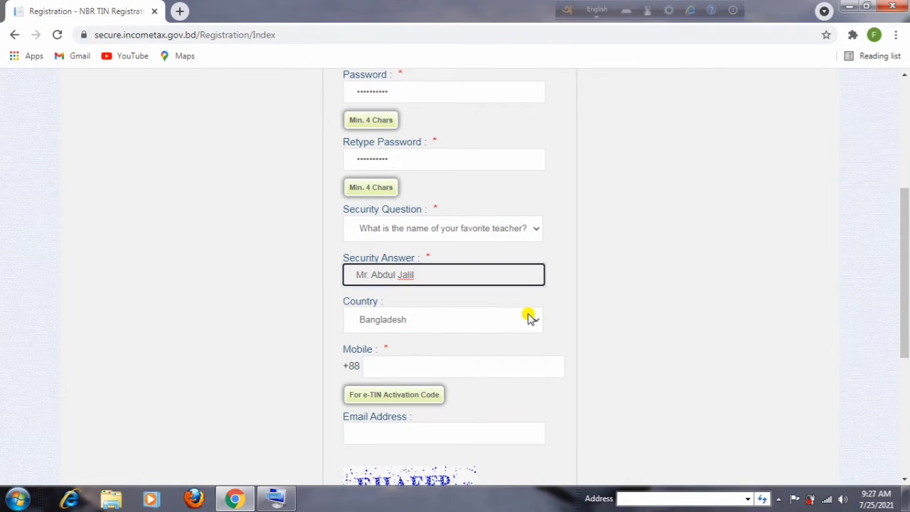
pyautogui.scroll(-1, 530, 317)
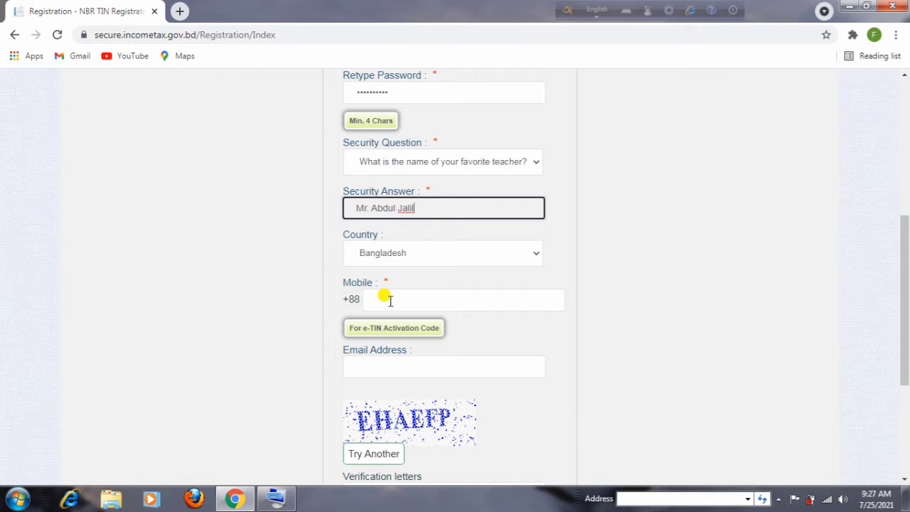
# Enter the mobile number and type the captcha letters into Verification letters.
pyautogui.click(390, 300)
pyautogui.scroll(-2, 464, 196)
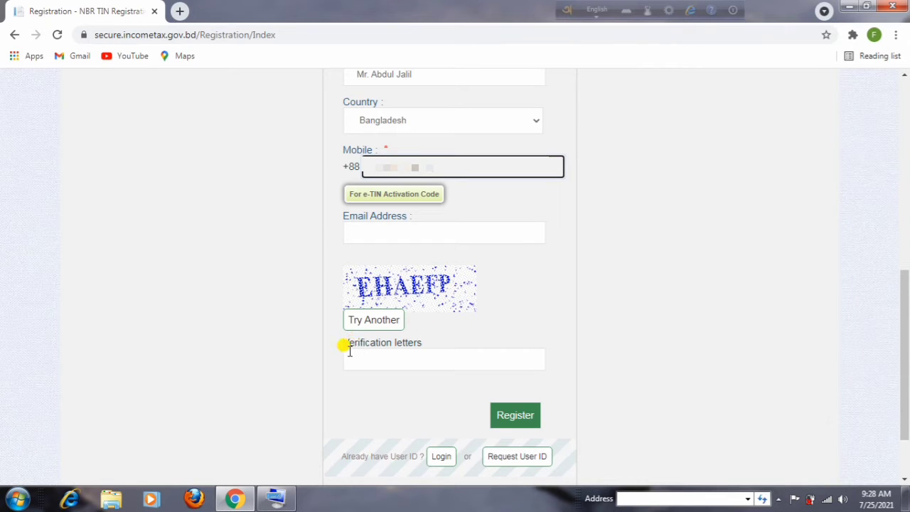
pyautogui.click(400, 360)
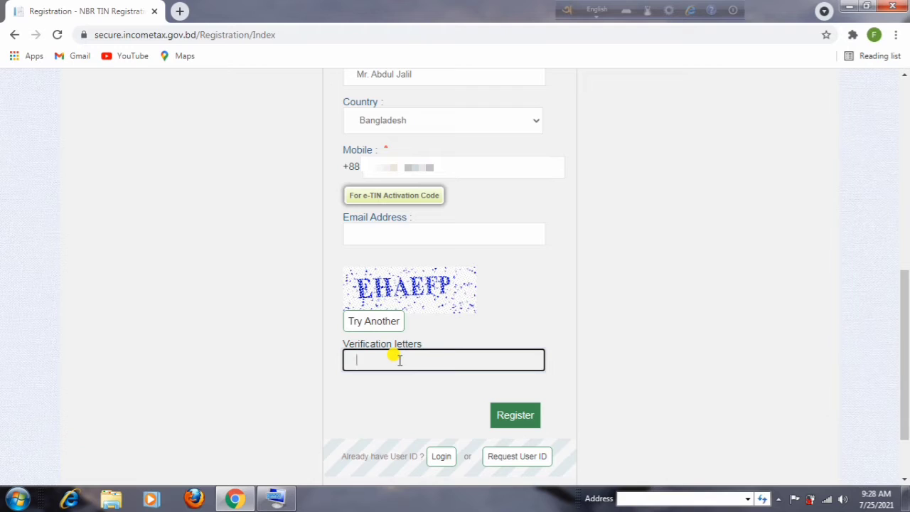
pyautogui.write('EHAEF')
pyautogui.write('P')
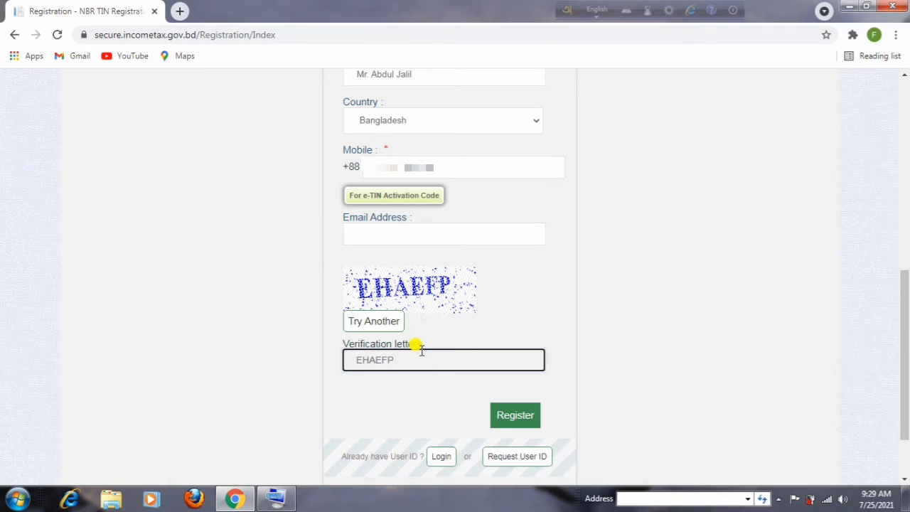
# Submit the registration and activate the account with the SMS activation code.
pyautogui.click(518, 417)
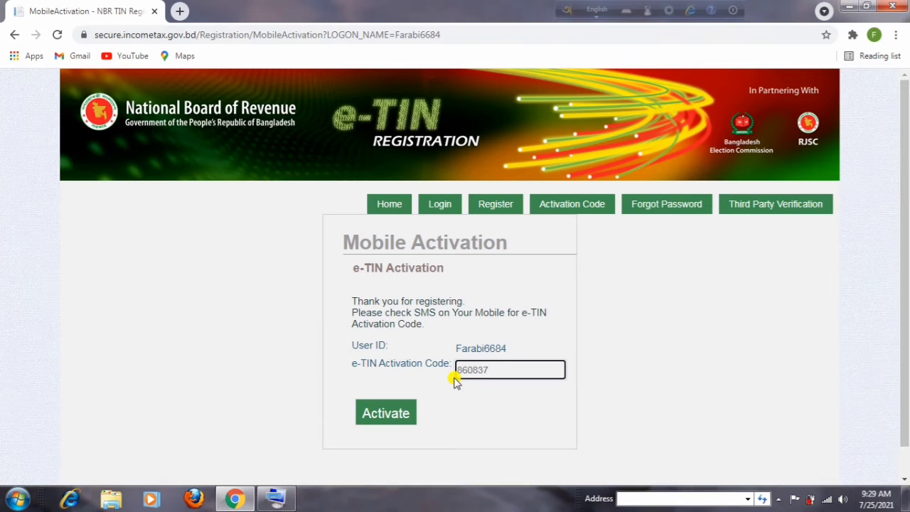
pyautogui.click(382, 421)
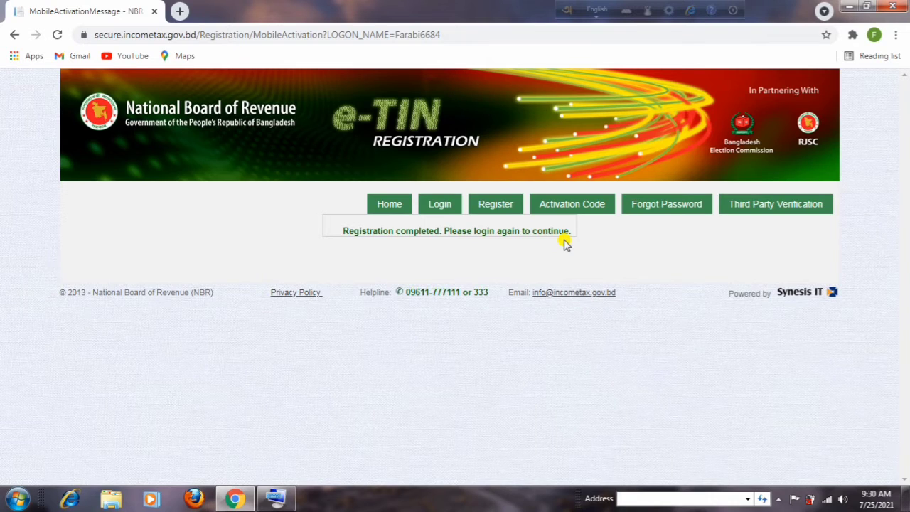
# Log in to the new account using the autofilled User ID and Password.
pyautogui.click(444, 208)
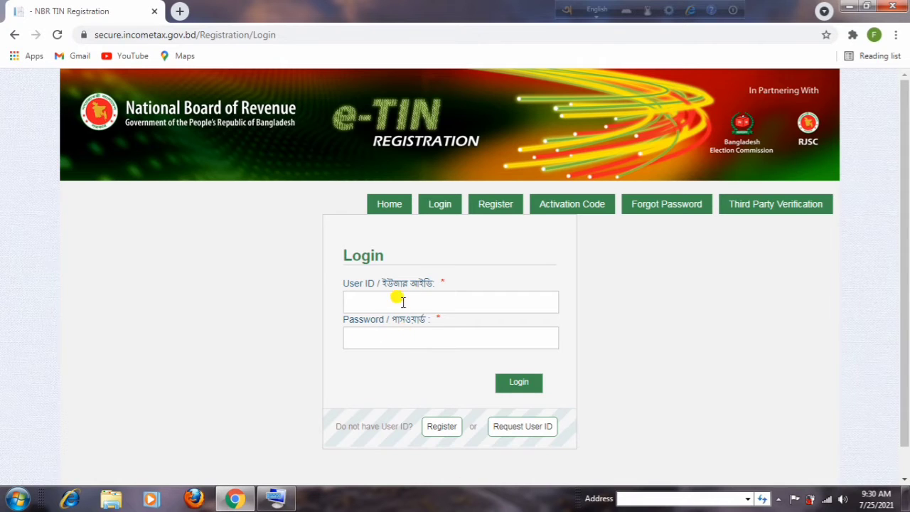
pyautogui.click(403, 340)
pyautogui.click(395, 377)
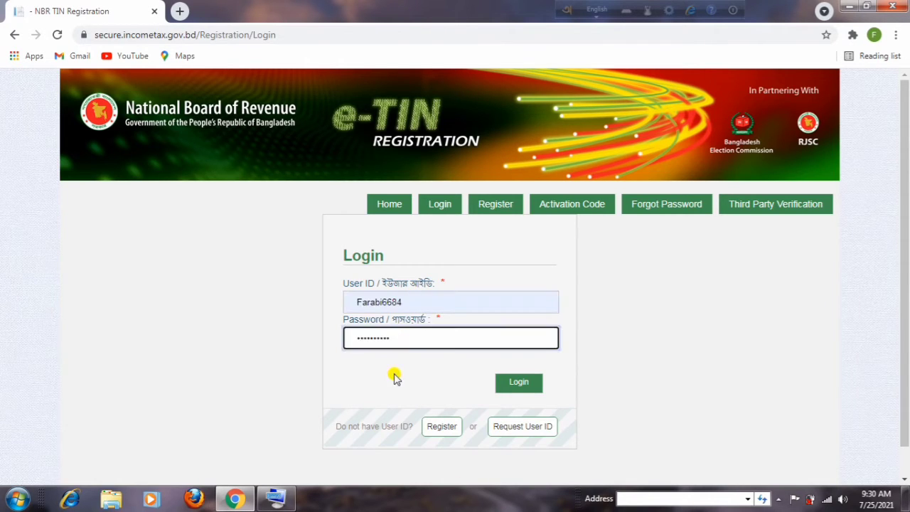
pyautogui.click(519, 384)
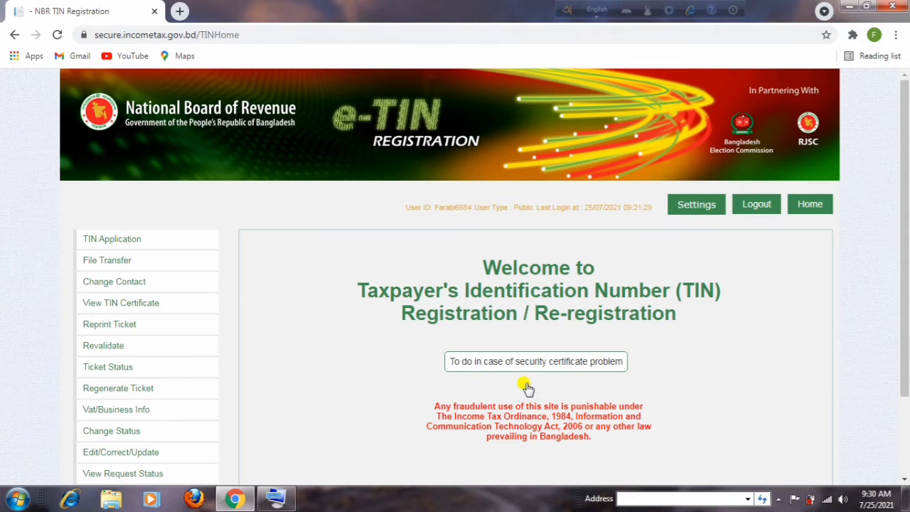
pyautogui.scroll(-2, 541, 320)
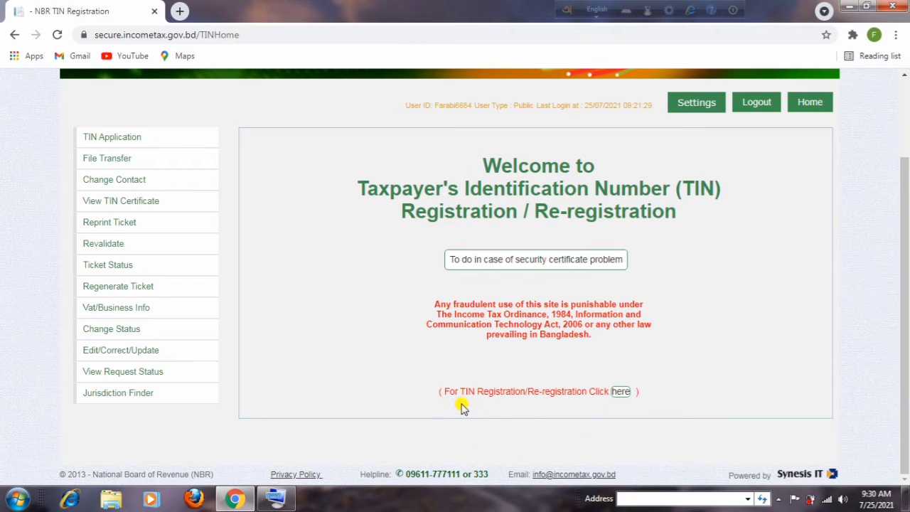
# Open the TIN Registration/Re-registration form via the 'here' link and scroll down it.
pyautogui.click(622, 393)
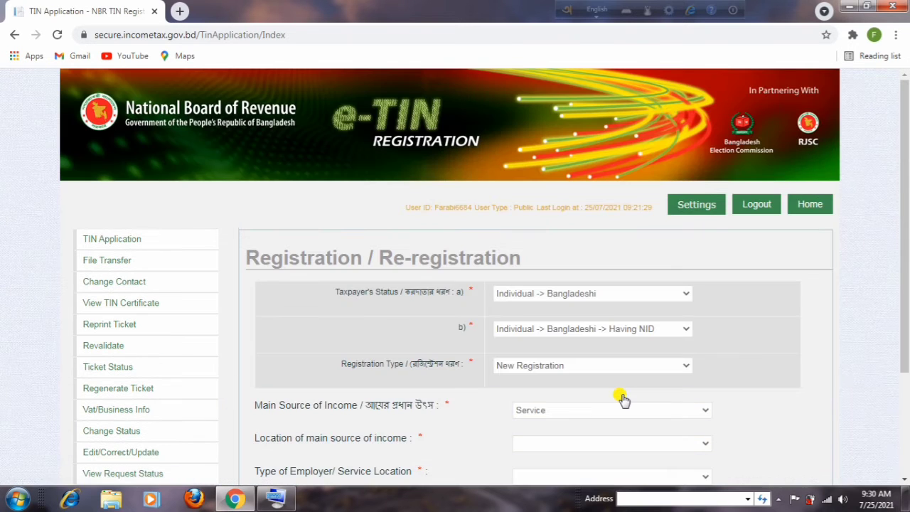
pyautogui.scroll(-3, 583, 384)
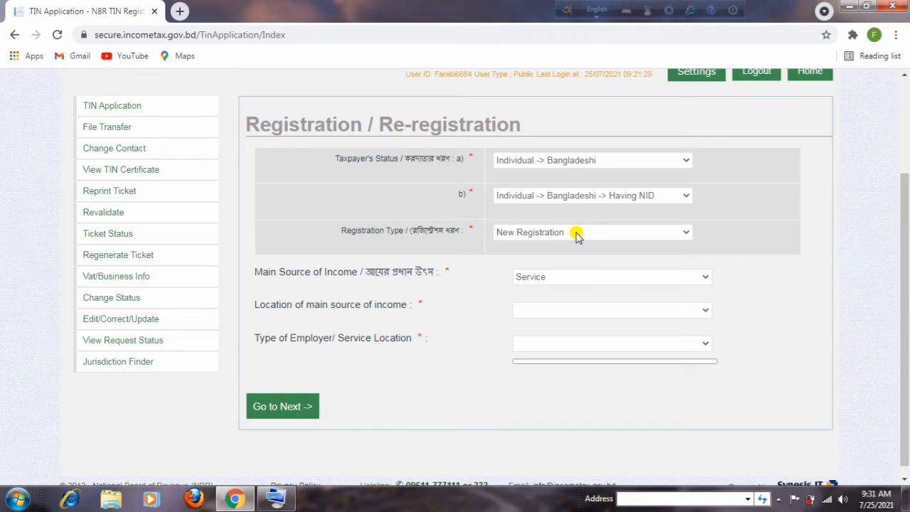
# Set registration type to New Registration, keep Service as main income source, and pick the income-location district.
pyautogui.click(688, 236)
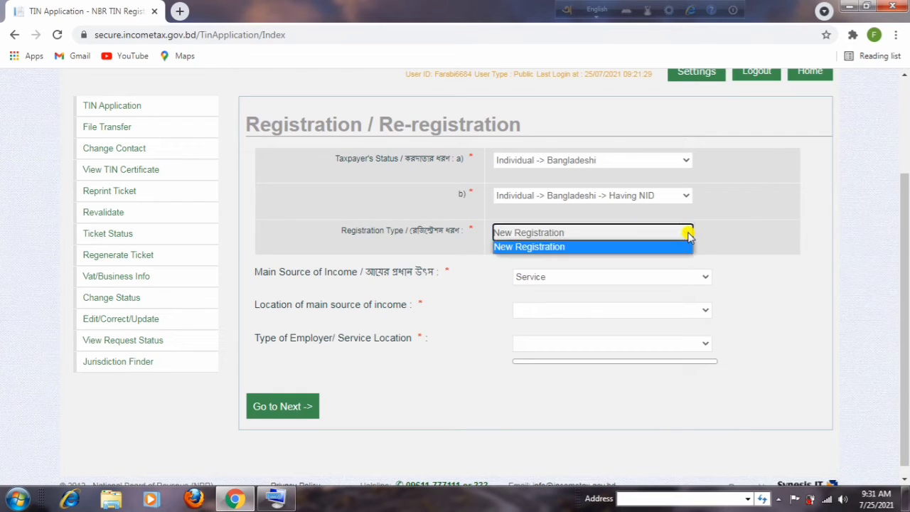
pyautogui.click(655, 247)
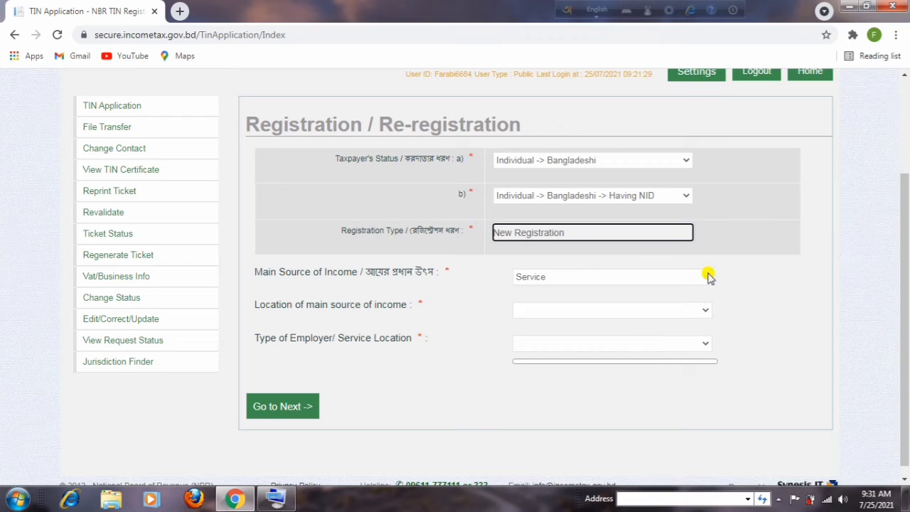
pyautogui.click(707, 278)
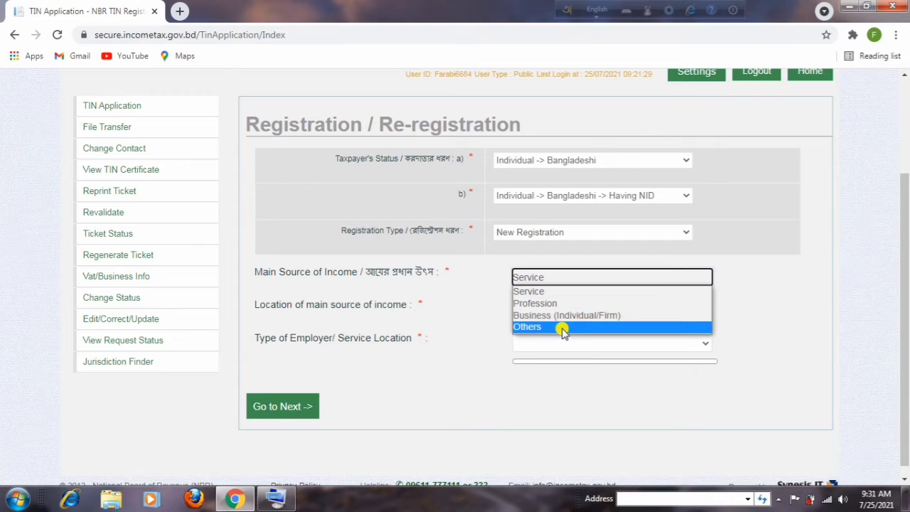
pyautogui.click(552, 291)
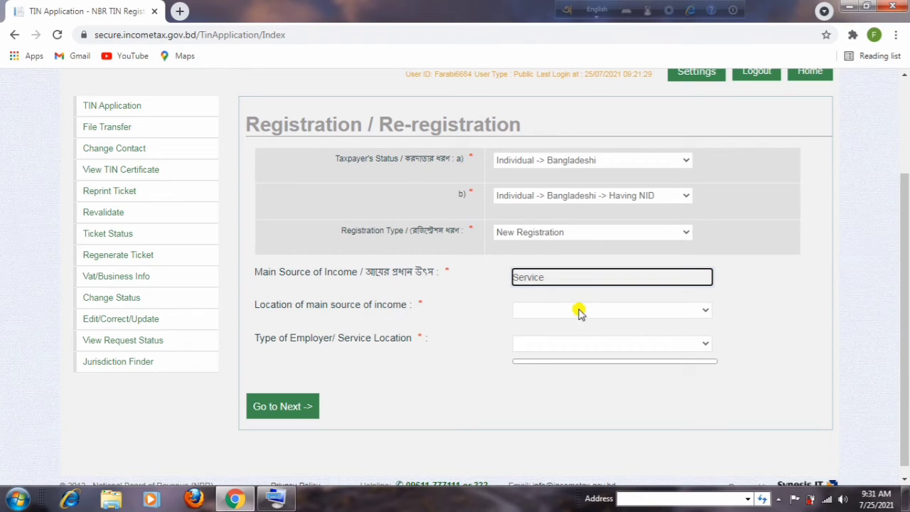
pyautogui.click(704, 313)
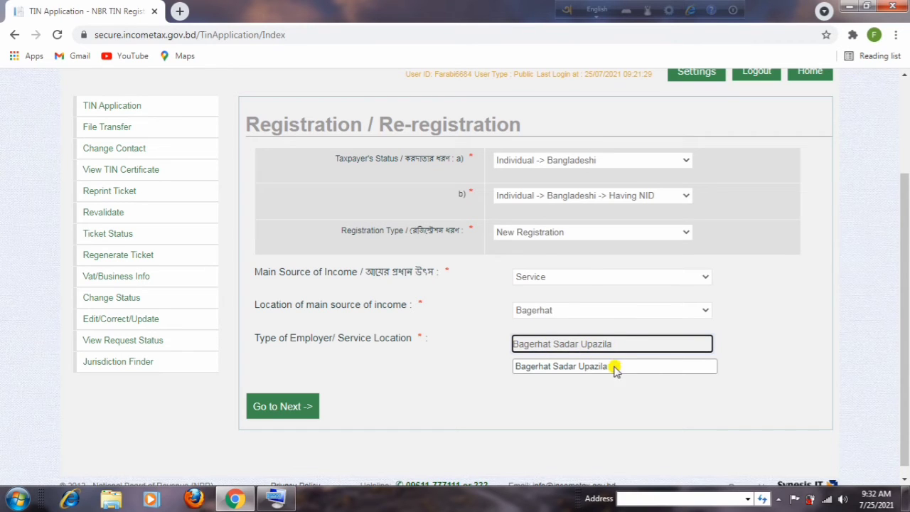
# Move to Basic Information, set the taxpayer's gender, and fill in the parents' names.
pyautogui.click(271, 411)
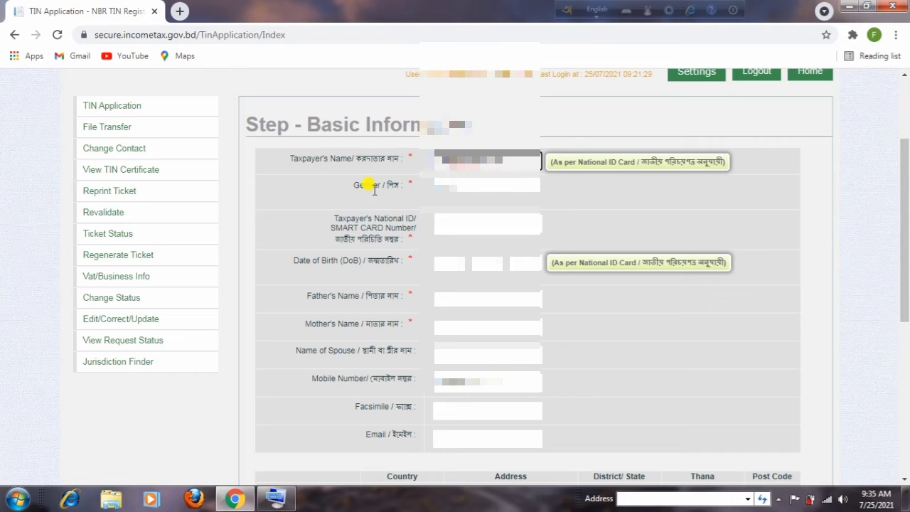
pyautogui.click(532, 186)
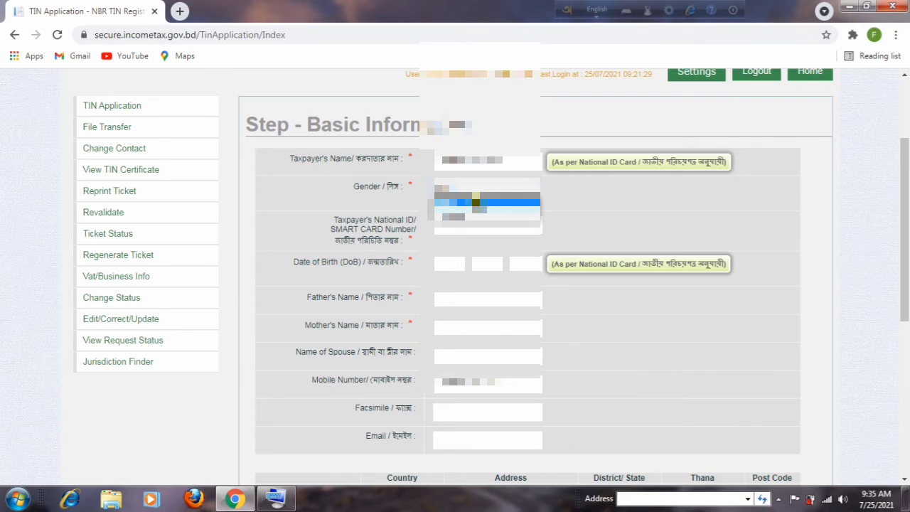
pyautogui.click(476, 203)
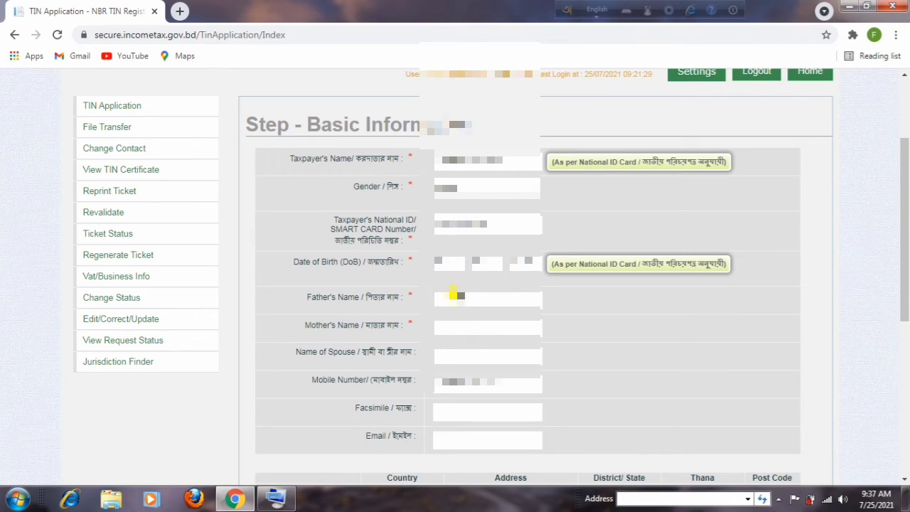
pyautogui.click(455, 295)
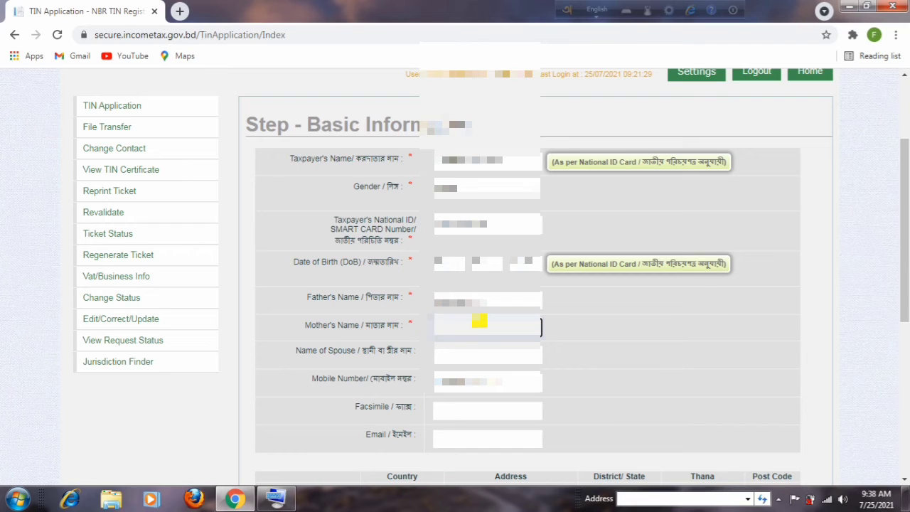
pyautogui.scroll(-2, 638, 243)
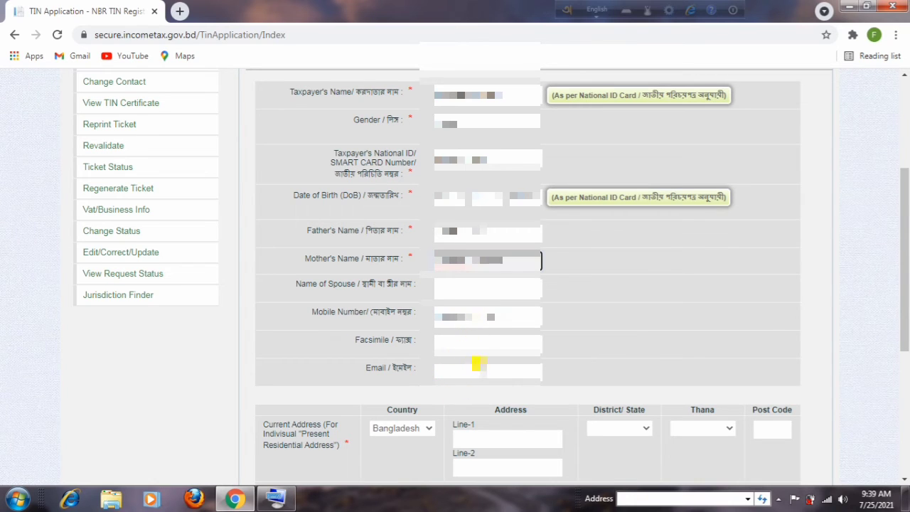
# Copy the current address to the permanent address, affirm the details on the preview, and submit the TIN application.
pyautogui.scroll(-5, 480, 361)
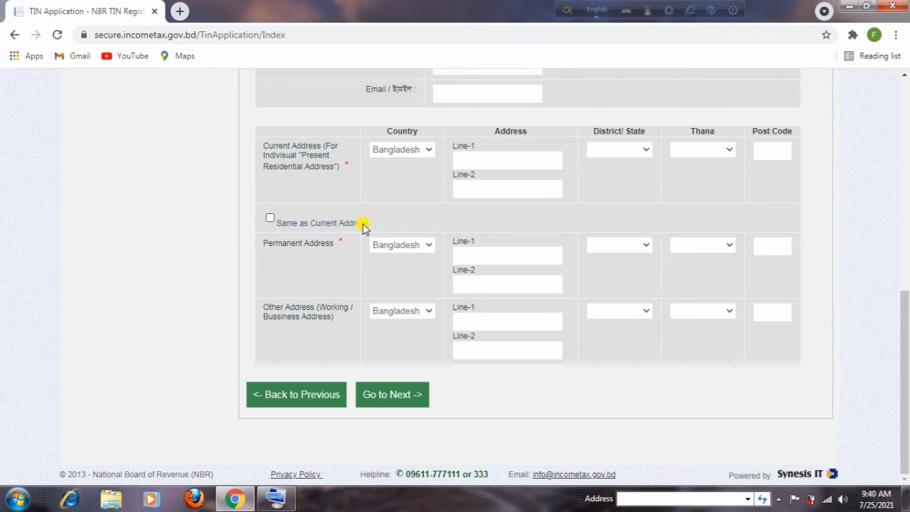
pyautogui.click(270, 218)
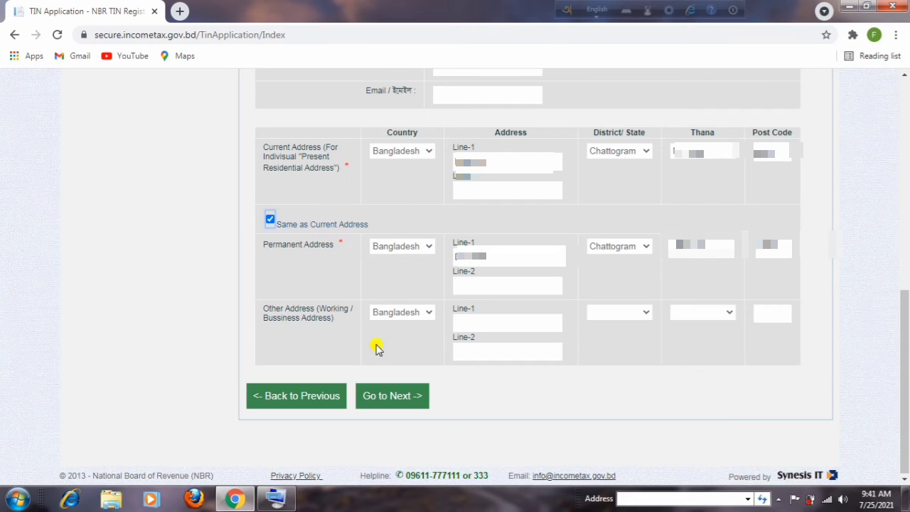
pyautogui.click(394, 396)
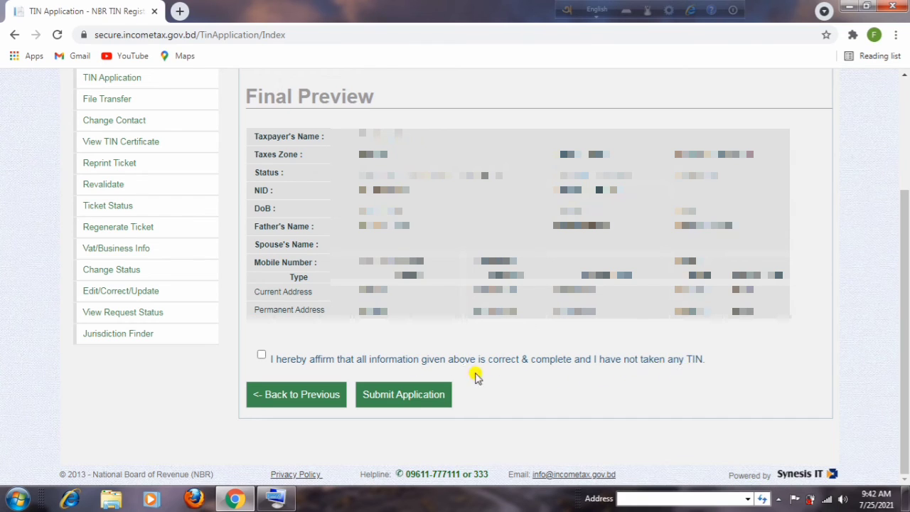
pyautogui.click(261, 355)
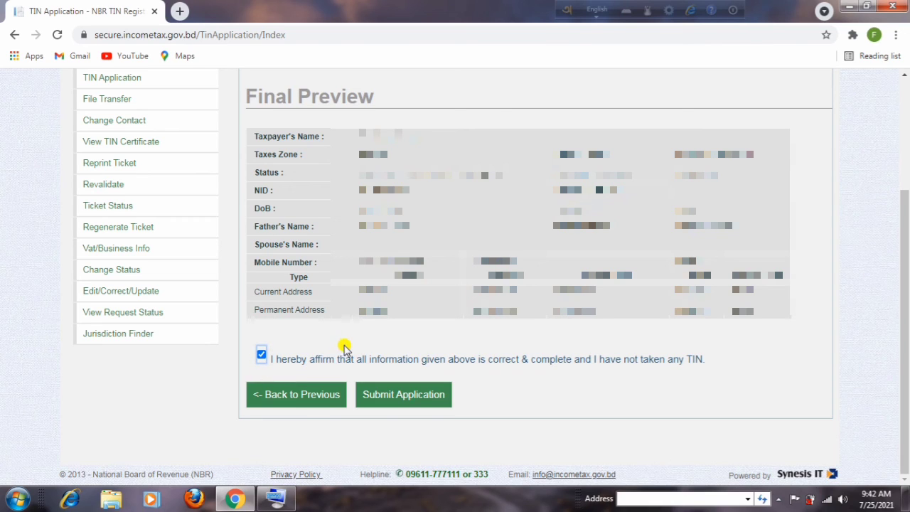
pyautogui.click(411, 398)
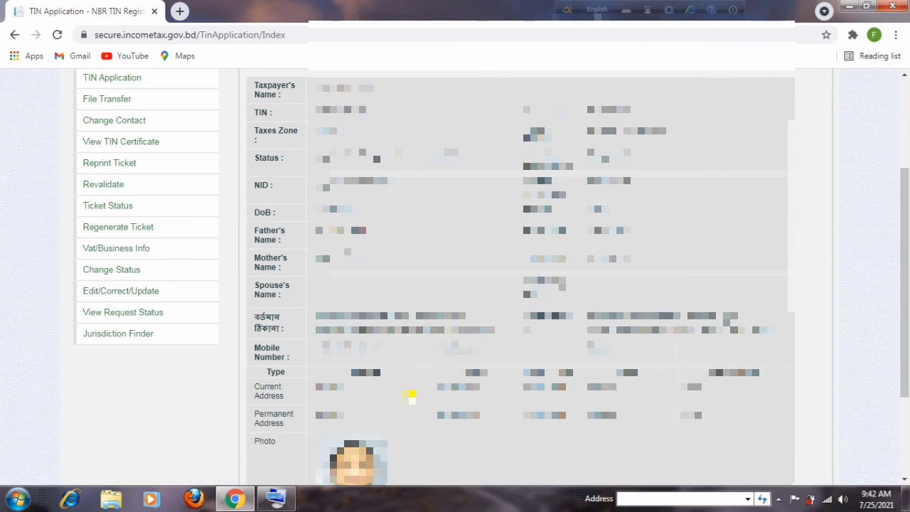
# Open the issued TIN certificate from the TIN details page.
pyautogui.scroll(2, 412, 393)
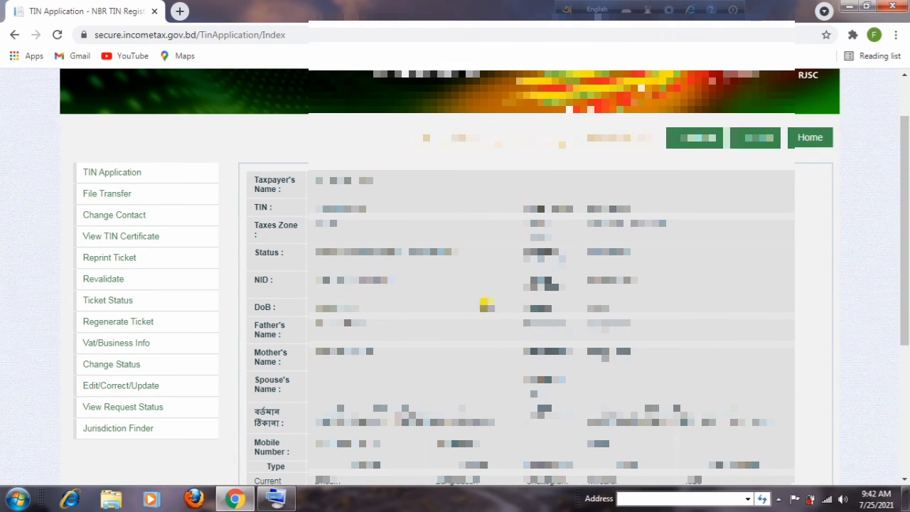
pyautogui.scroll(-3, 457, 316)
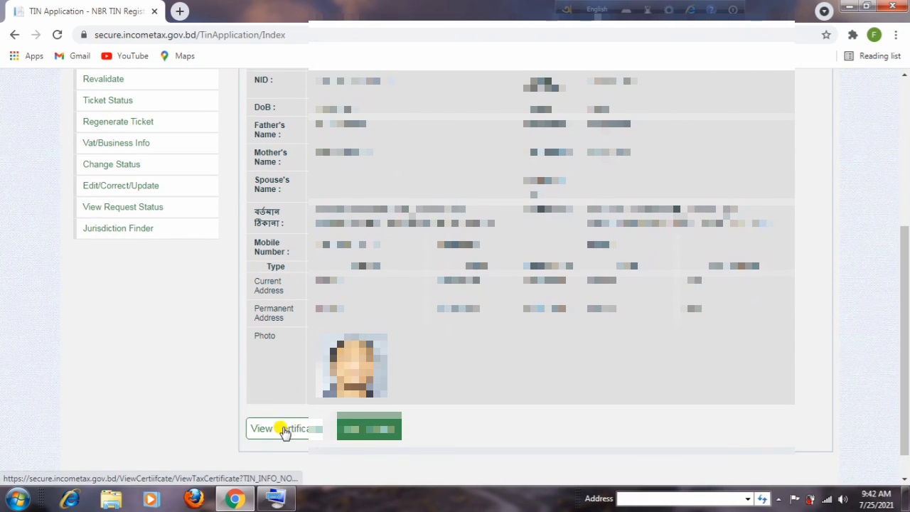
pyautogui.click(294, 430)
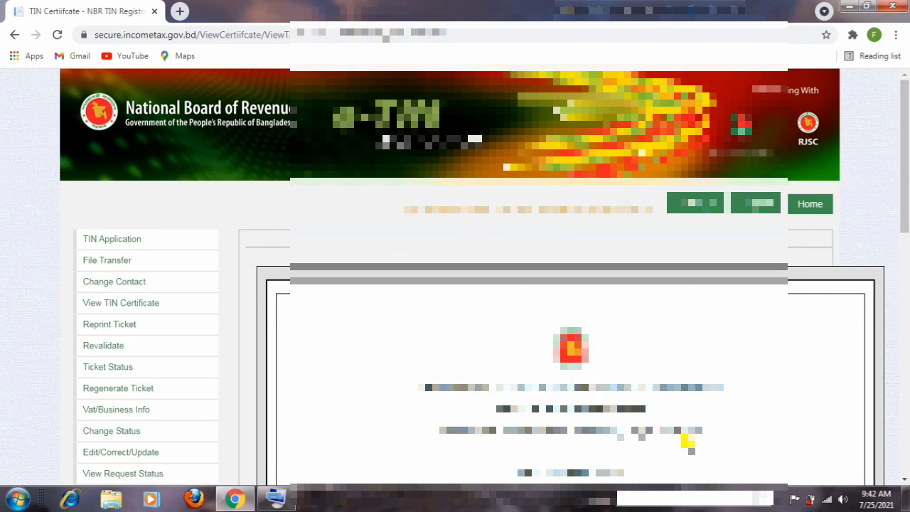
# Review the TIN certificate down to its QR code and save it as a PDF.
pyautogui.scroll(-5, 658, 422)
pyautogui.scroll(-5, 667, 364)
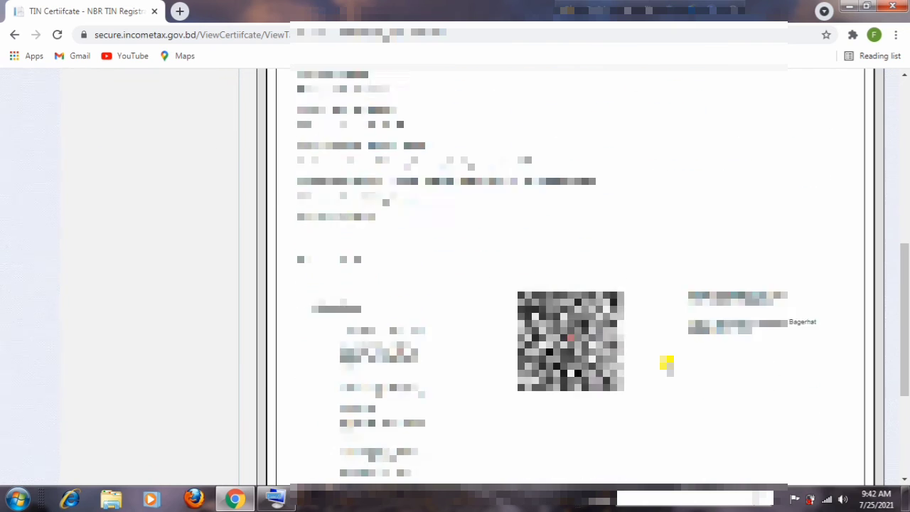
pyautogui.scroll(3, 667, 364)
pyautogui.scroll(4, 667, 364)
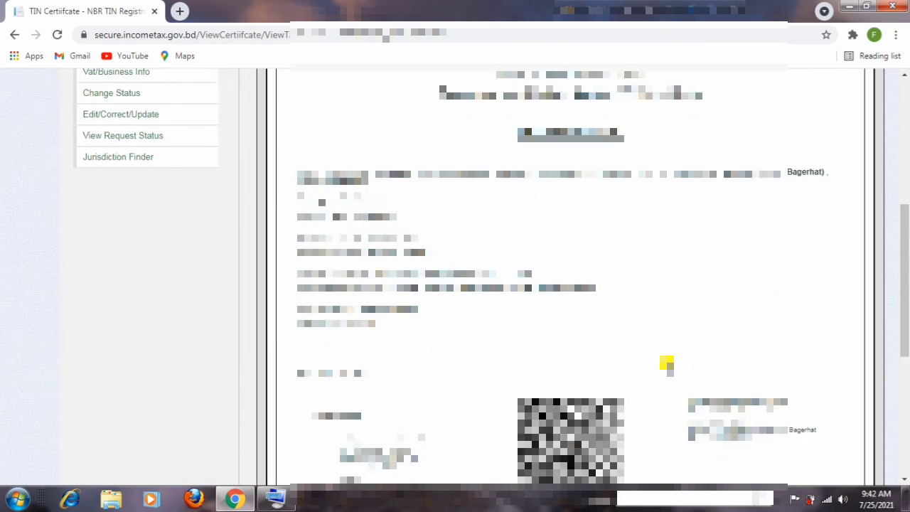
pyautogui.scroll(-6, 668, 364)
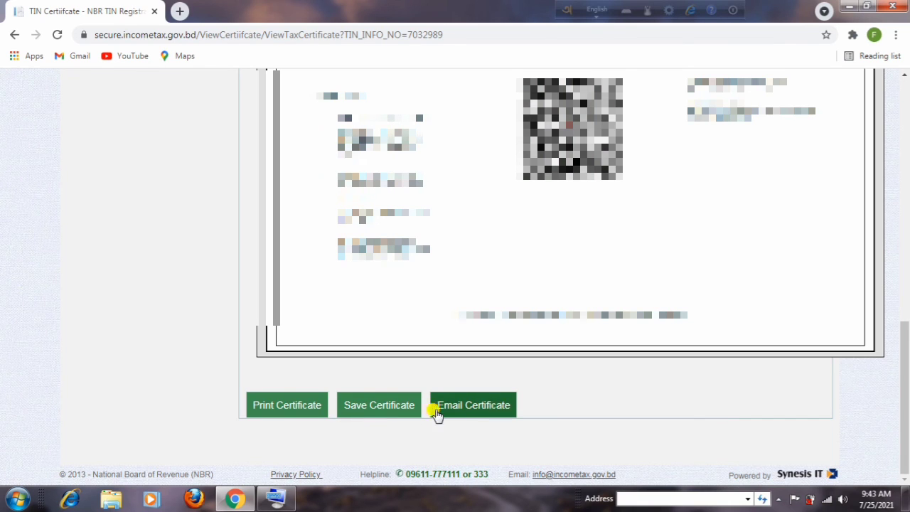
pyautogui.click(380, 413)
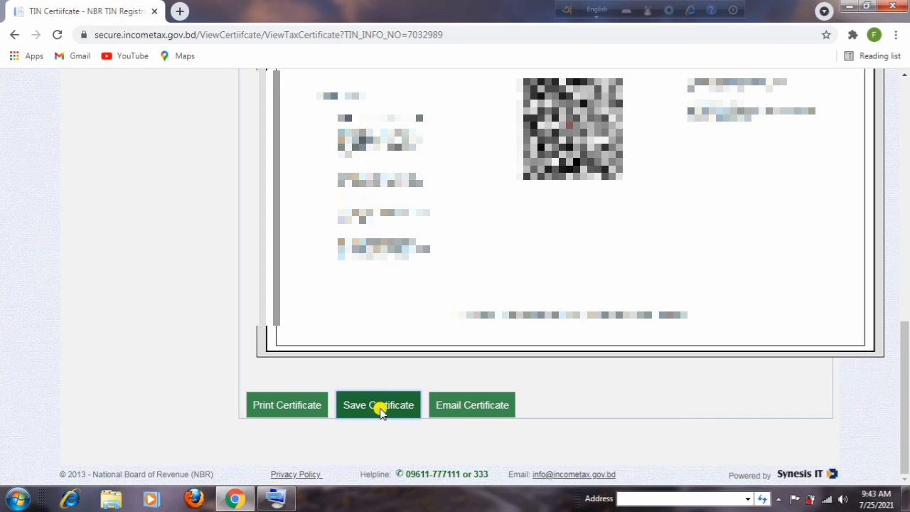